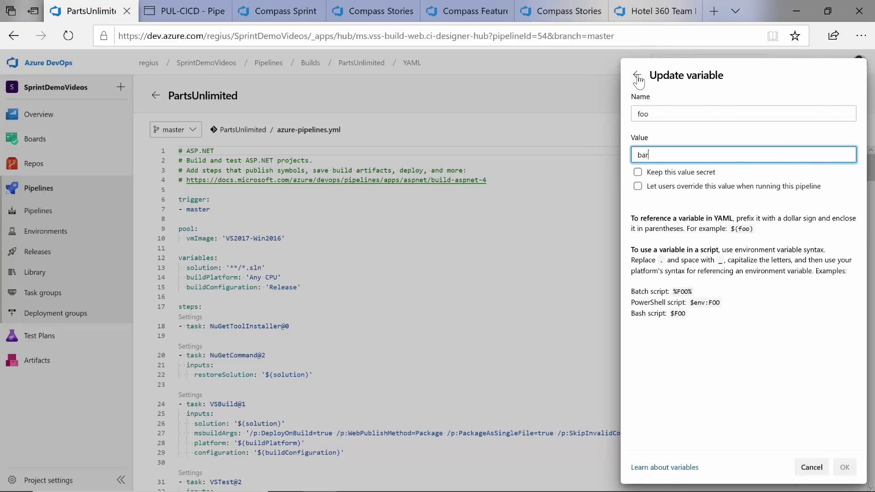
# Open a blank new-variable form for the PartsUnlimited pipeline and go back to the variables list.
pyautogui.click(841, 103)
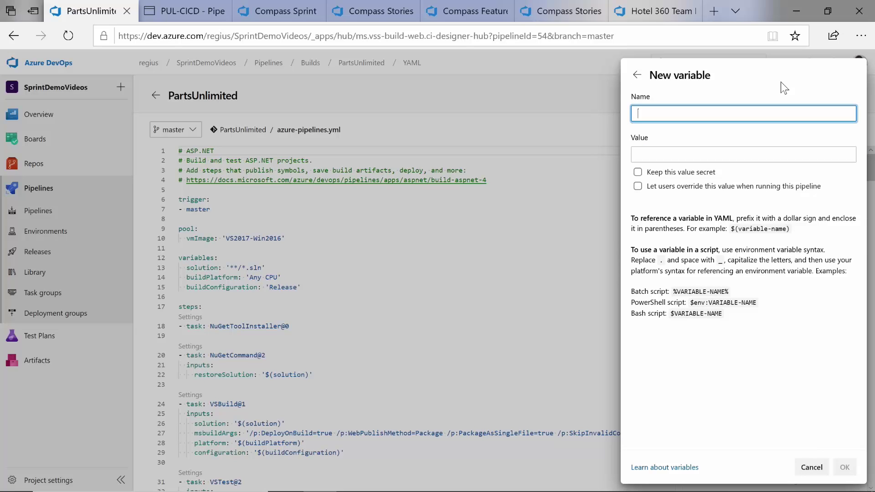
pyautogui.click(636, 74)
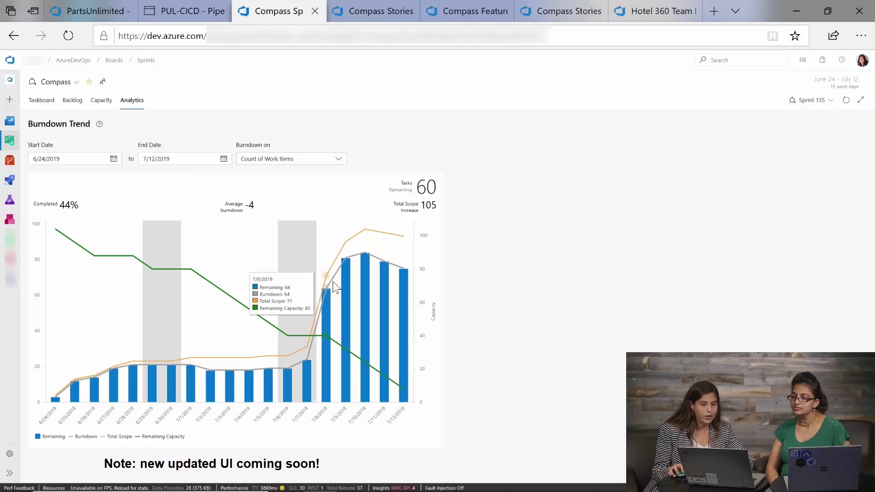
# Inspect the daily values in the sprint's Burndown Trend chart, focusing on 7/7/2019 through 7/9/2019.
pyautogui.moveTo(160, 323)
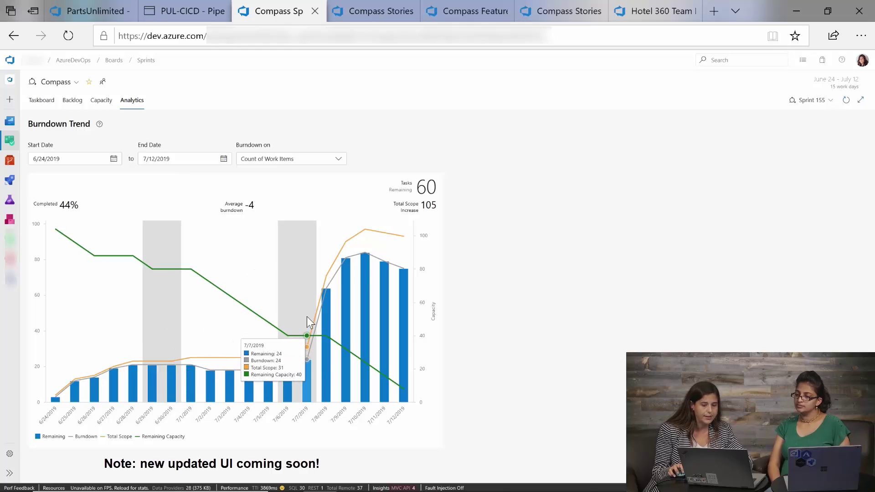
pyautogui.moveTo(295, 360)
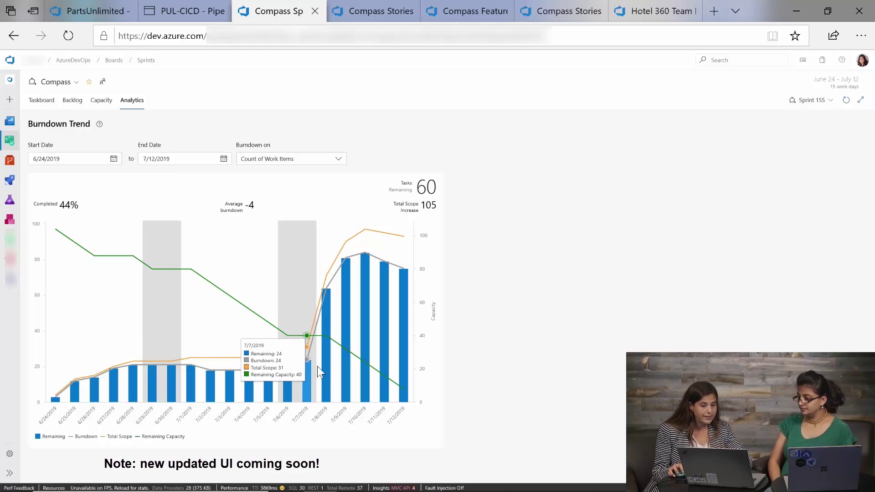
pyautogui.moveTo(328, 305)
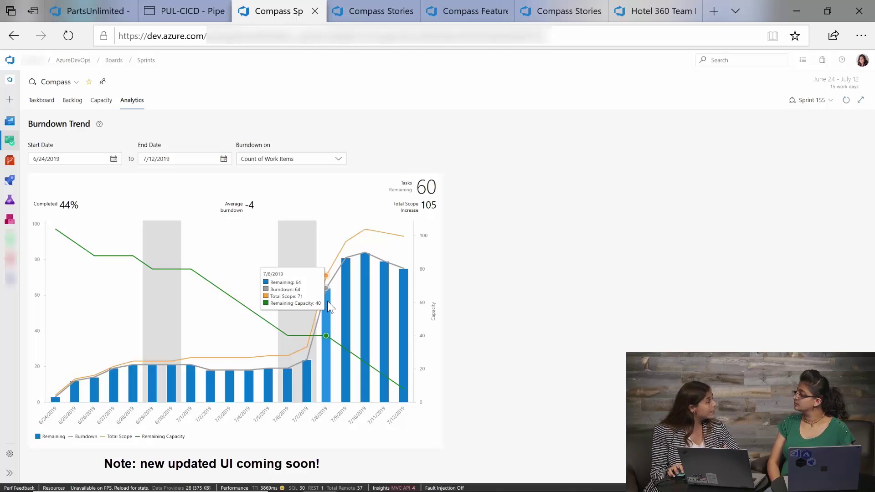
pyautogui.moveTo(346, 242)
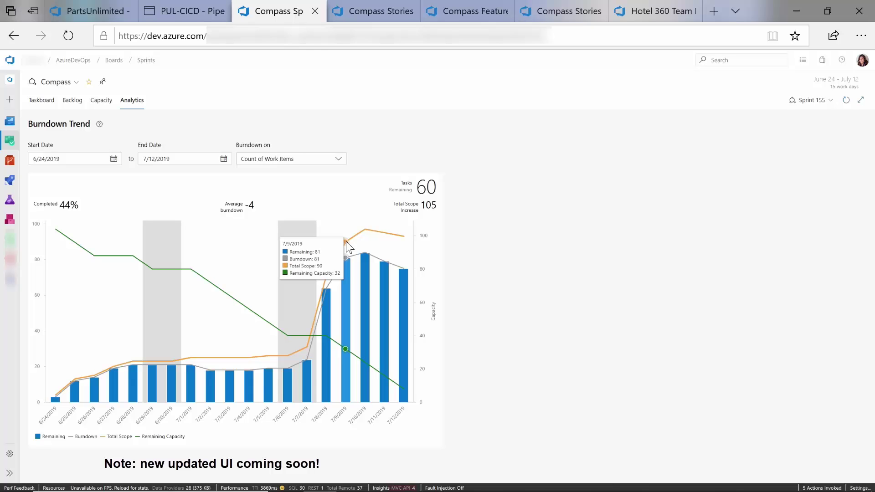
pyautogui.moveTo(412, 256)
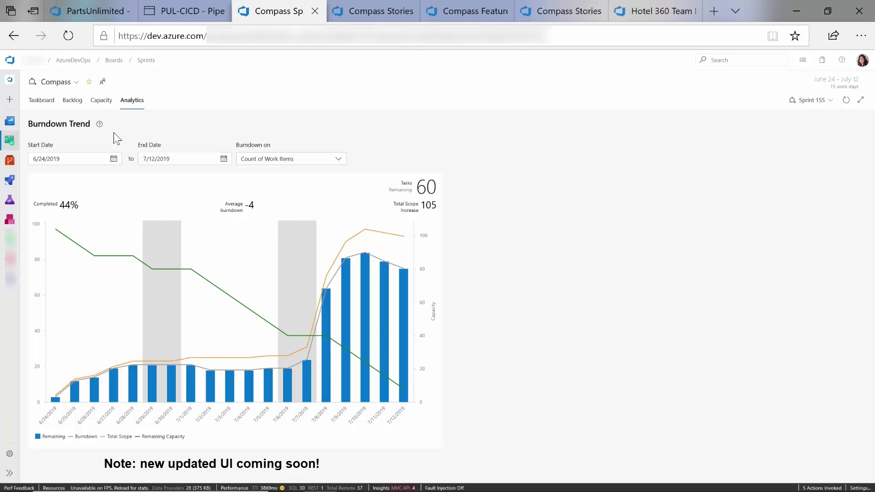
# View the metrics the burndown can be based on and open the start date calendar of the Burndown Trend report.
pyautogui.click(340, 159)
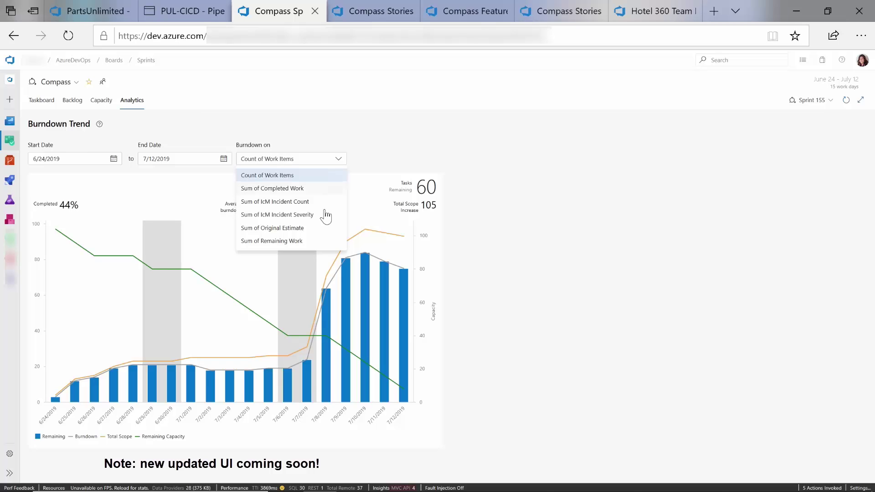
pyautogui.click(342, 158)
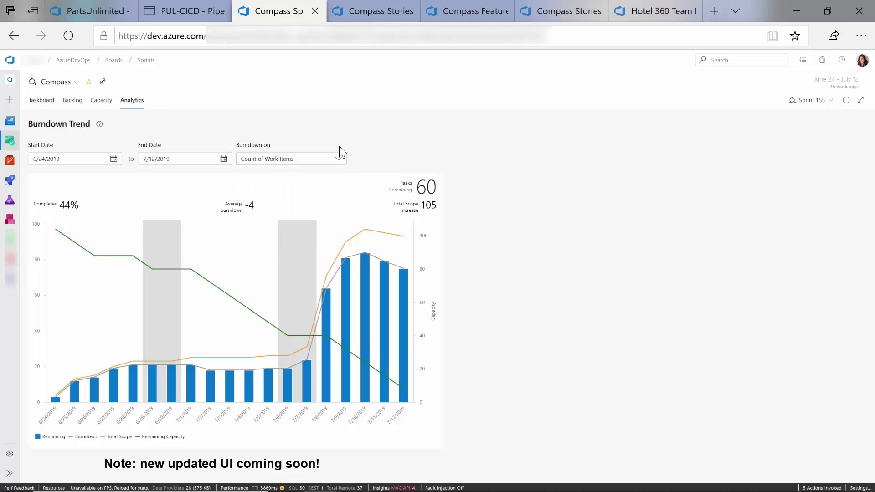
pyautogui.moveTo(326, 321)
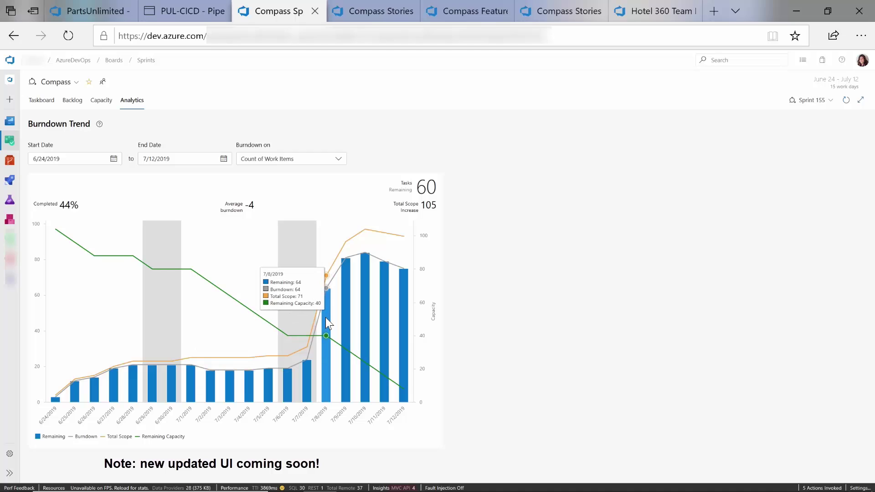
pyautogui.click(113, 159)
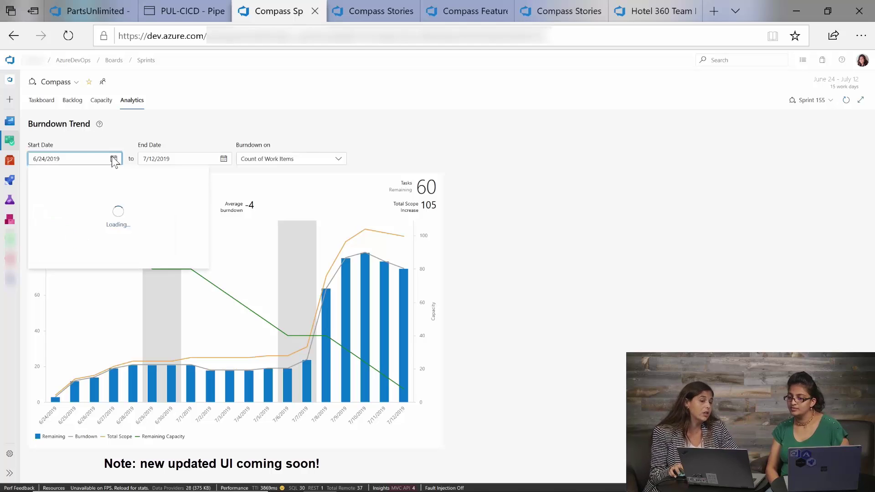
pyautogui.click(113, 159)
pyautogui.moveTo(219, 252)
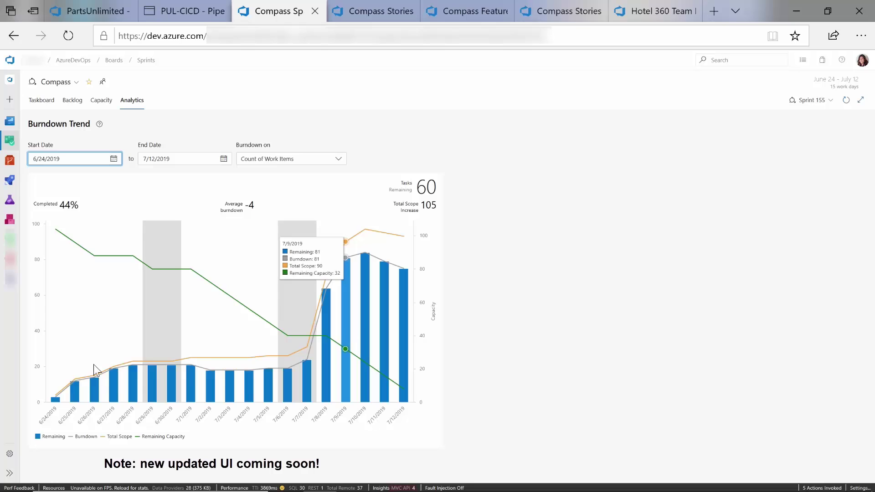
# Toggle the Remaining and Burndown series off and on, and hide the Total Scope series in the burndown chart.
pyautogui.click(51, 438)
pyautogui.click(51, 438)
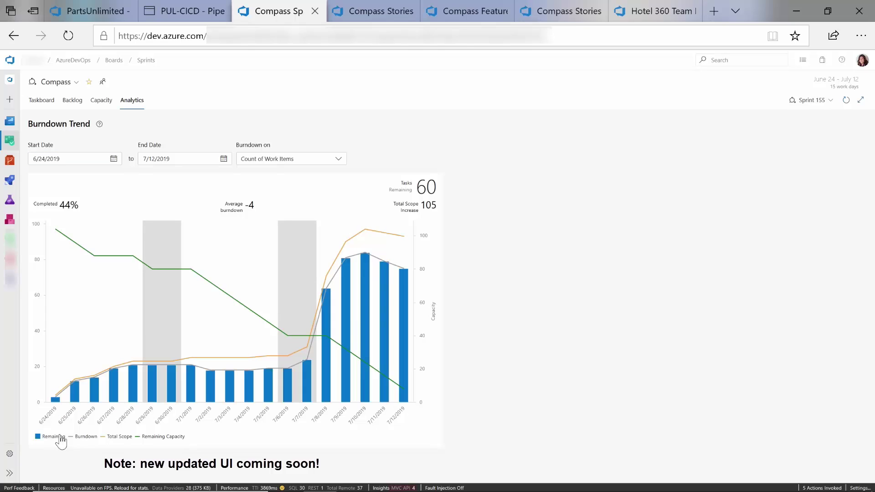
pyautogui.click(92, 437)
pyautogui.click(92, 437)
pyautogui.click(123, 436)
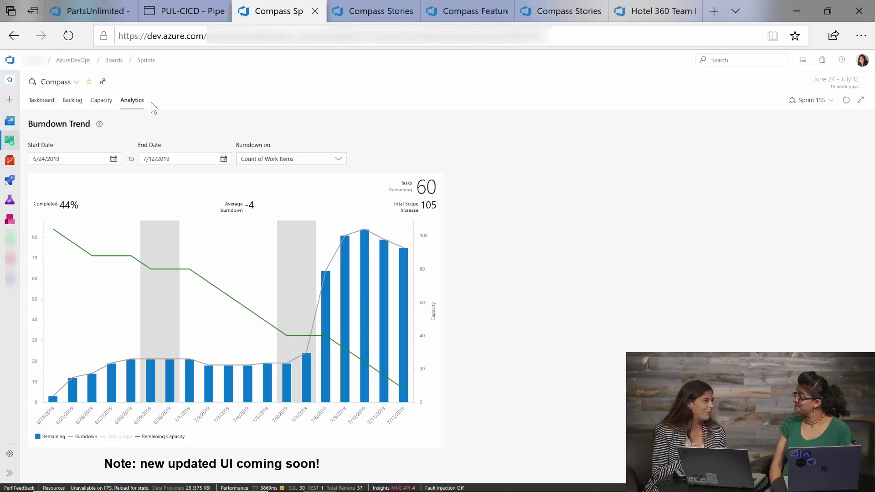
# Switch to the Compass Stories board analytics and open the full Cumulative Flow Diagram report.
pyautogui.click(383, 4)
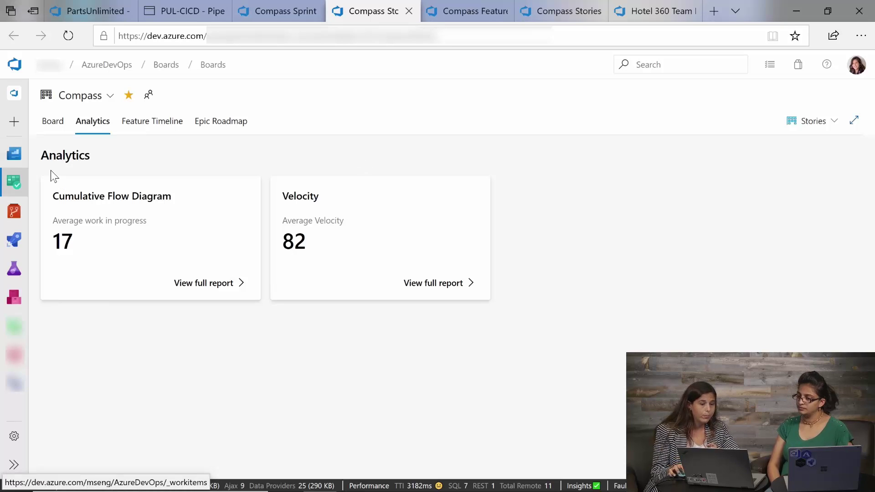
pyautogui.moveTo(14, 182)
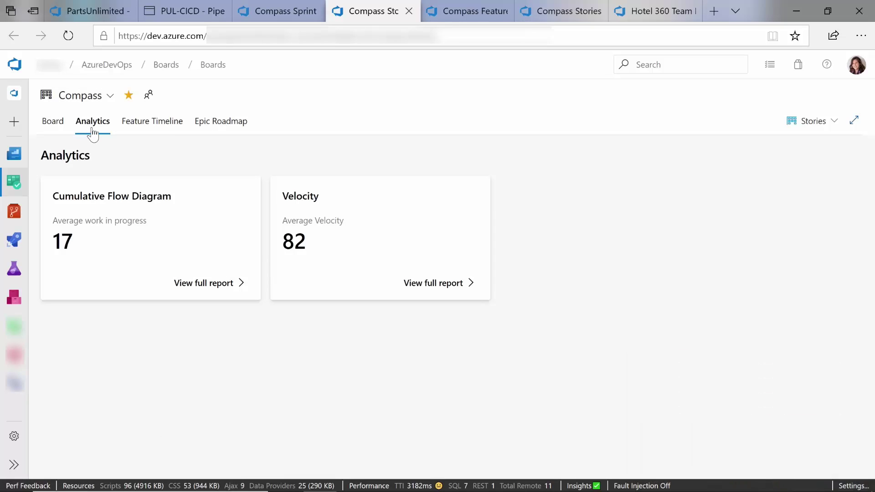
pyautogui.moveTo(264, 13)
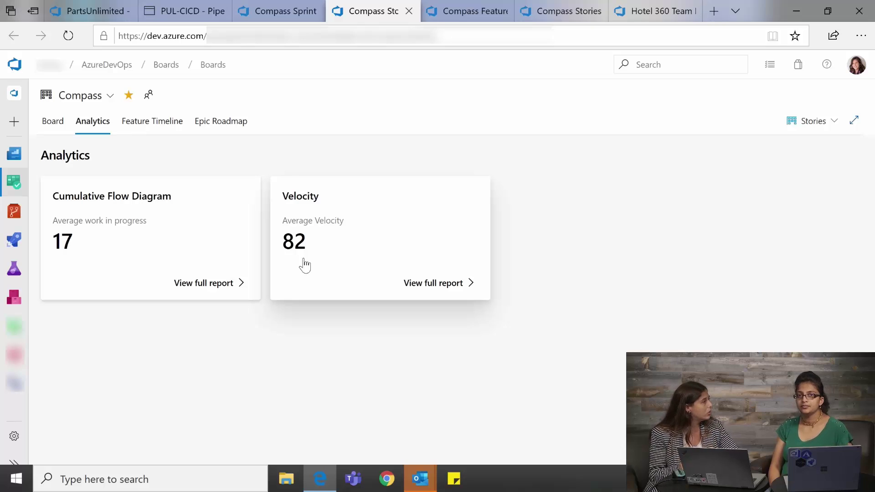
pyautogui.click(202, 225)
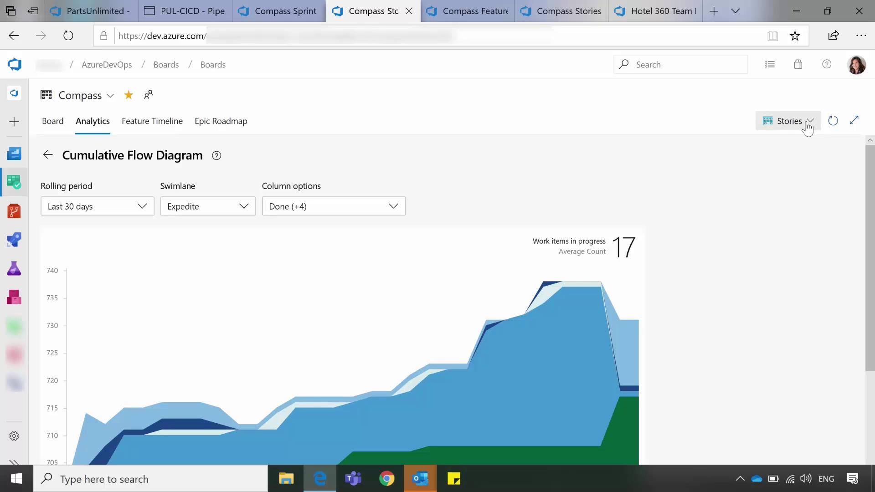
# View the available board levels and examine the Stories cumulative flow chart, including the Done area.
pyautogui.click(807, 128)
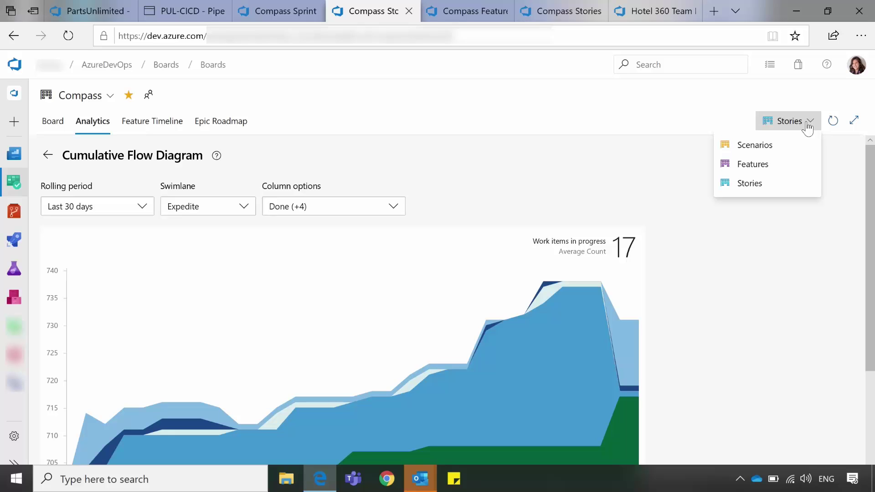
pyautogui.click(807, 125)
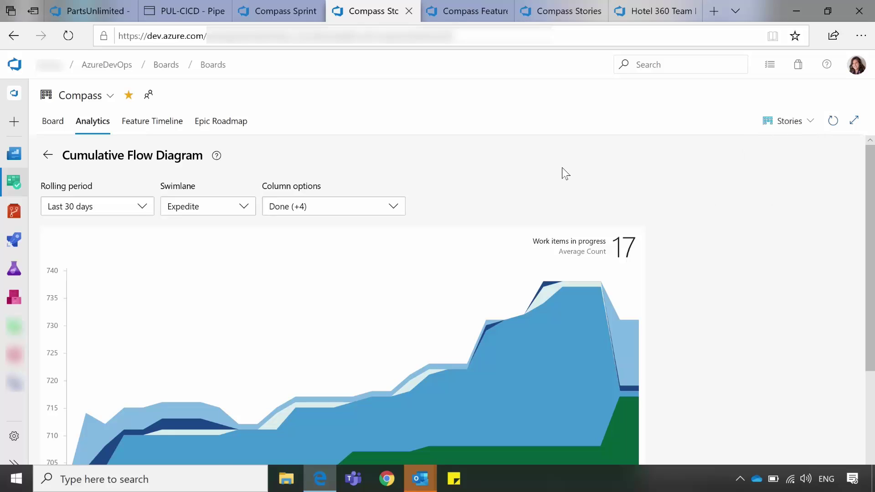
pyautogui.scroll(-1, 456, 158)
pyautogui.scroll(1, 240, 159)
pyautogui.scroll(-3, 160, 228)
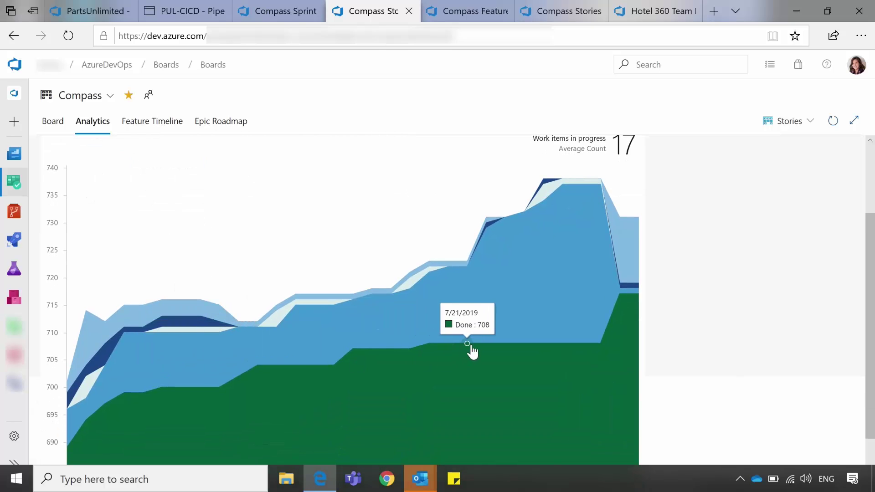
pyautogui.scroll(3, 472, 351)
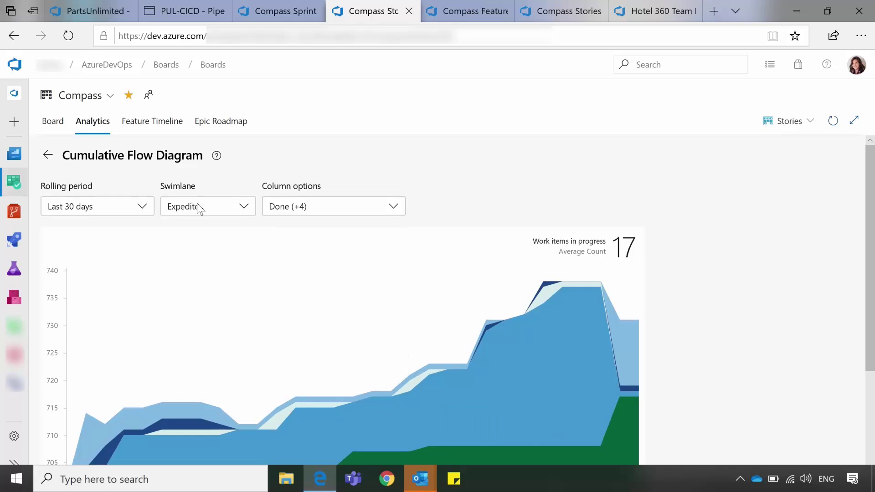
# View the swimlane and column choices of the Cumulative Flow Diagram and inspect the Verification area around 7/26/2019.
pyautogui.click(199, 209)
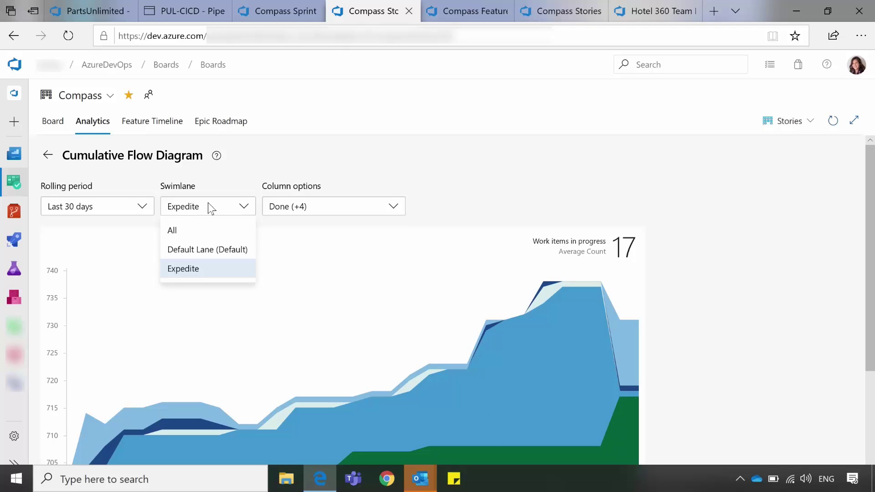
pyautogui.click(209, 208)
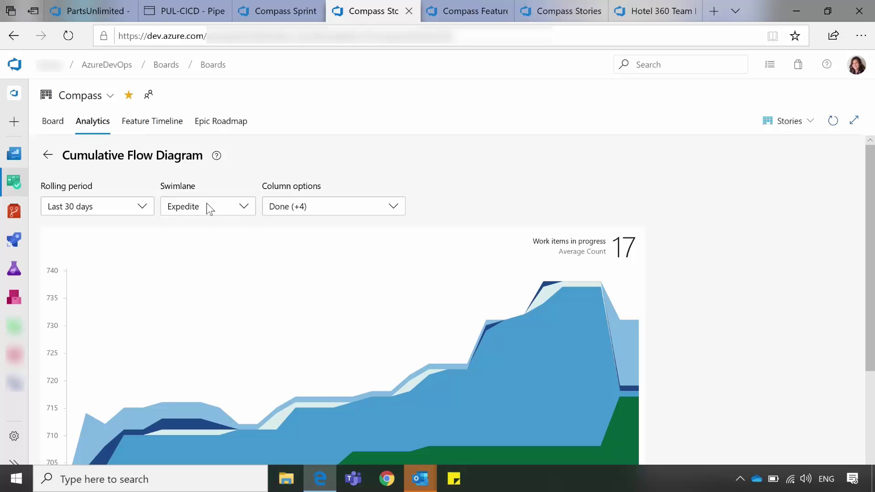
pyautogui.click(304, 213)
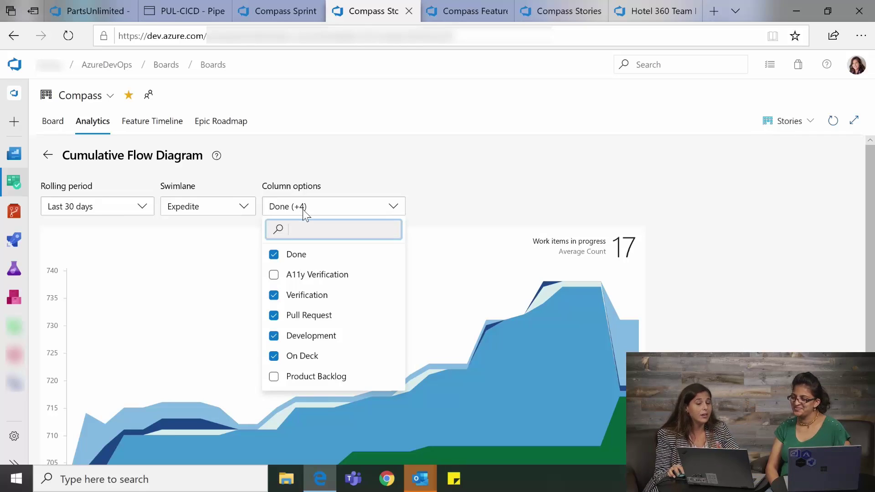
pyautogui.click(302, 209)
pyautogui.scroll(-1, 567, 311)
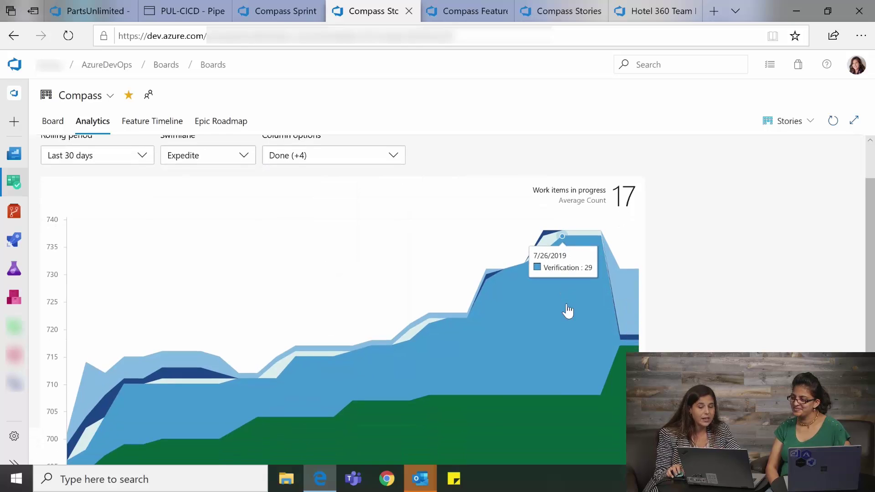
pyautogui.scroll(1, 448, 239)
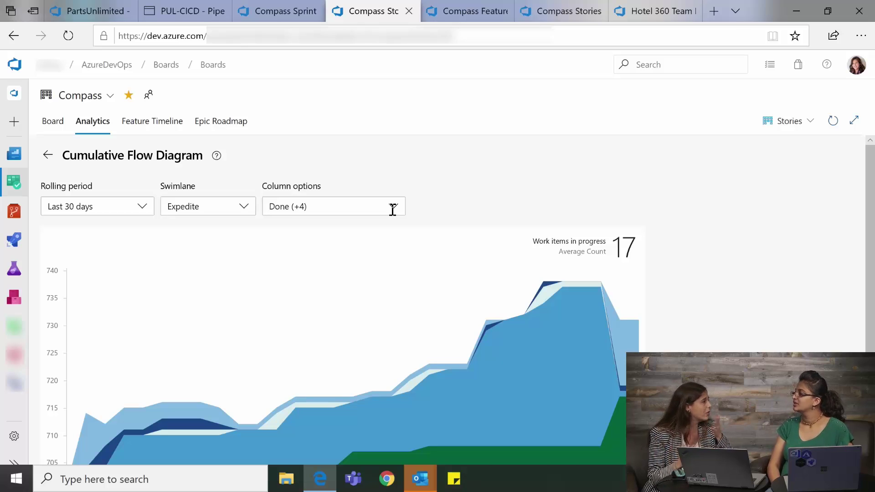
# Exclude the Done column from the Cumulative Flow Diagram and inspect the remaining work-in-progress columns.
pyautogui.click(395, 207)
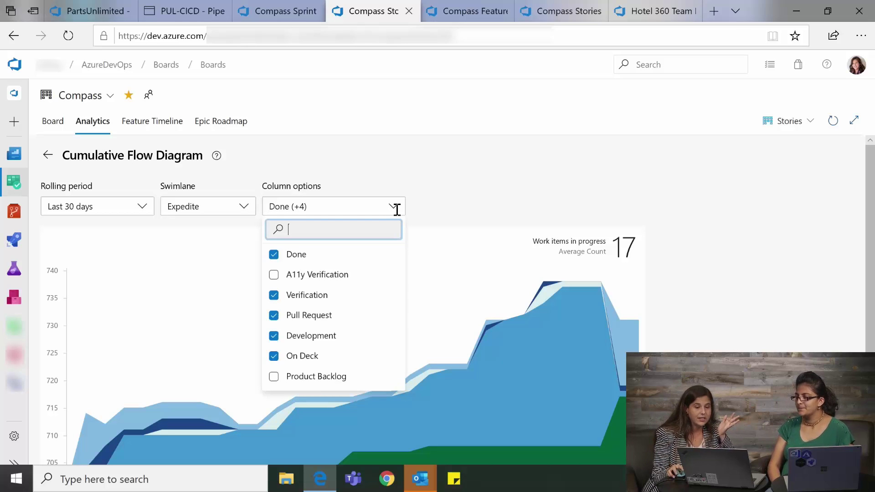
pyautogui.click(273, 254)
pyautogui.click(504, 193)
pyautogui.scroll(-3, 510, 193)
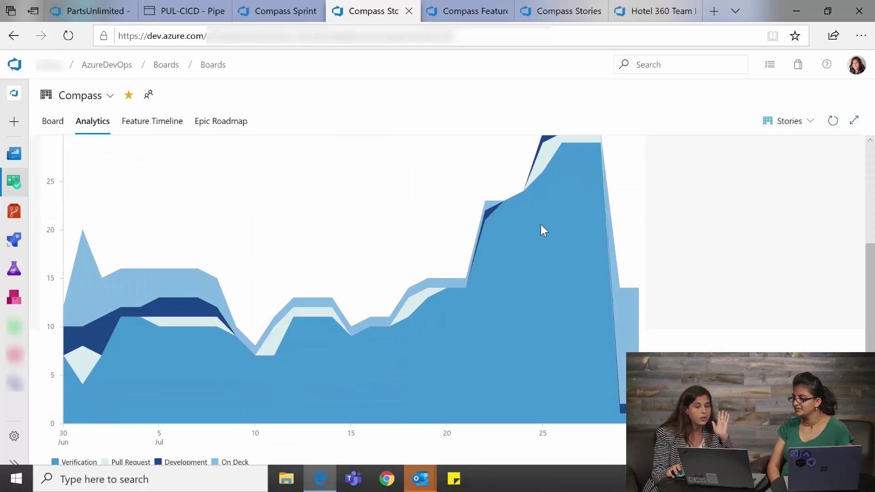
pyautogui.scroll(1, 572, 262)
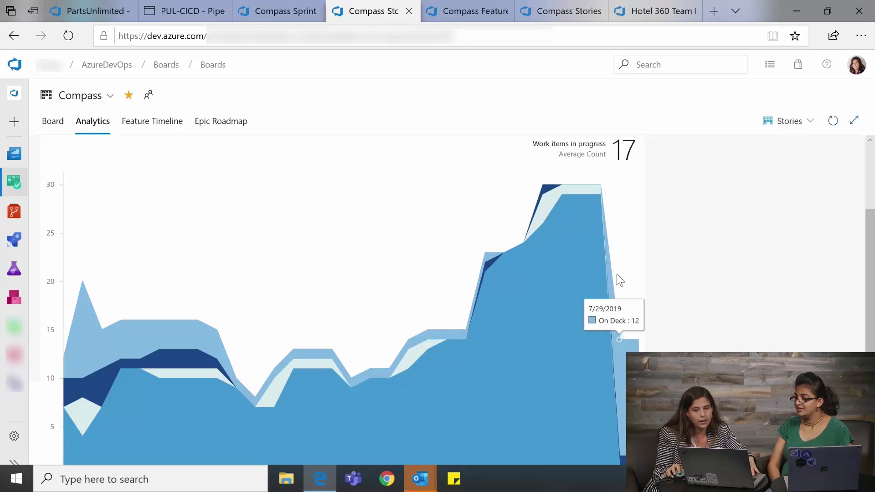
# Include the Done column in the Cumulative Flow Diagram again through its column options.
pyautogui.hotkey('ctrl', '-')
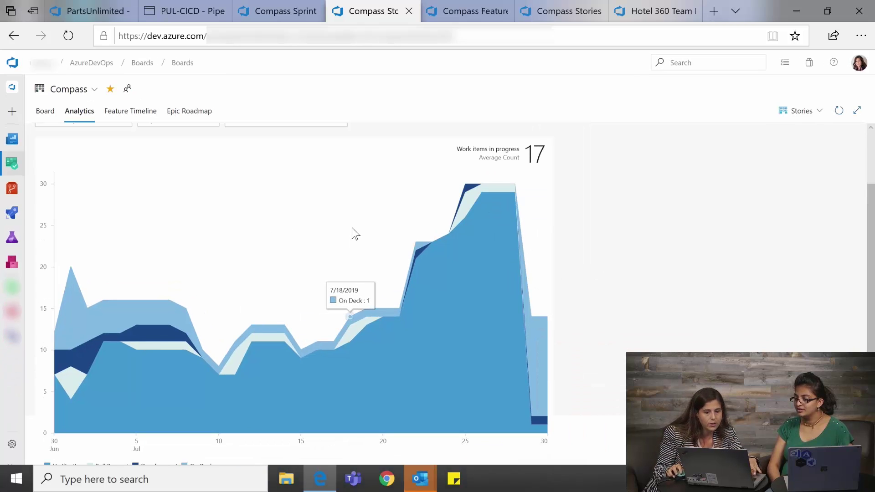
pyautogui.hotkey('ctrl', '-')
pyautogui.hotkey('ctrl', '-')
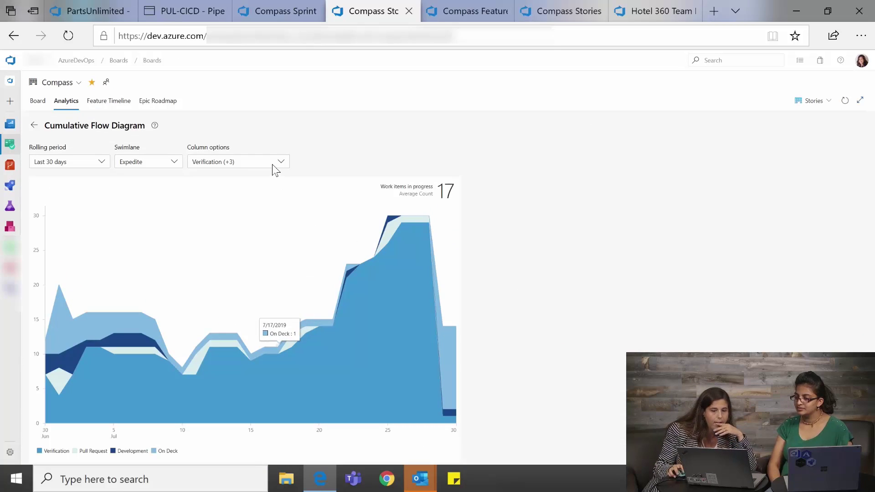
pyautogui.click(273, 166)
pyautogui.click(210, 196)
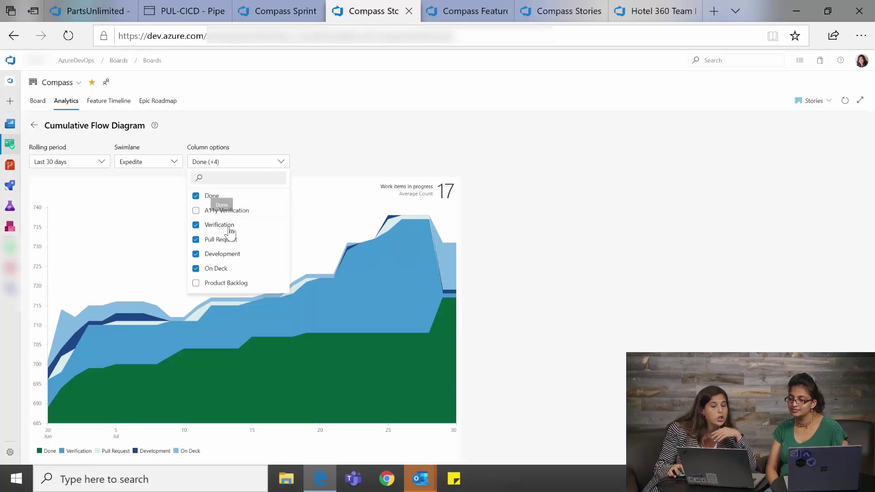
pyautogui.click(286, 163)
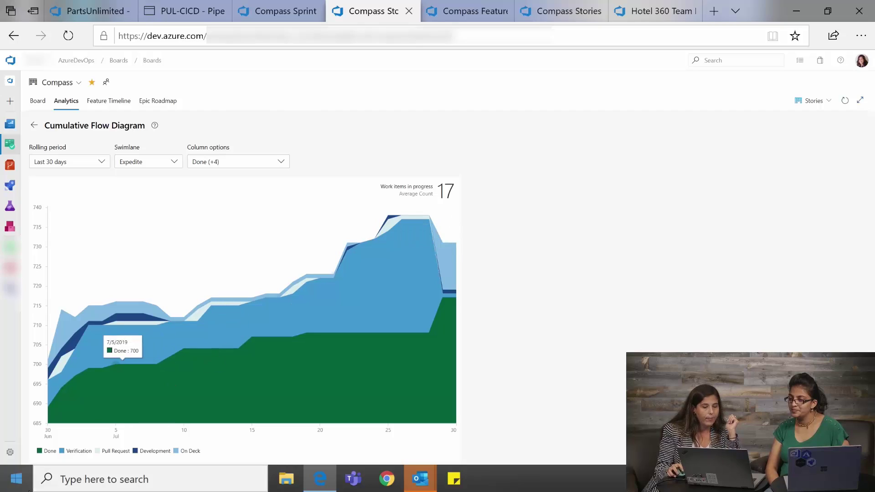
# Hide the Done and Verification series in the Cumulative Flow Diagram using the chart legend.
pyautogui.click(44, 451)
pyautogui.click(69, 452)
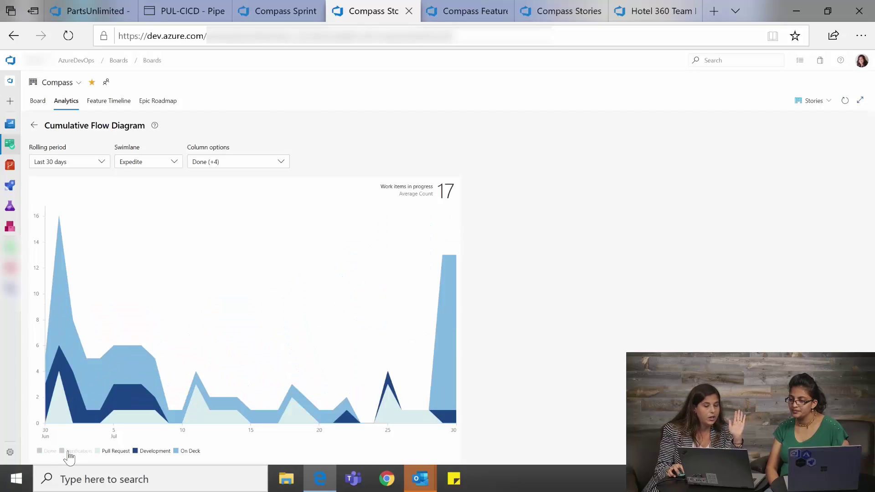
# Show the Done and Verification series in the Cumulative Flow Diagram again using the chart legend.
pyautogui.click(45, 451)
pyautogui.click(69, 452)
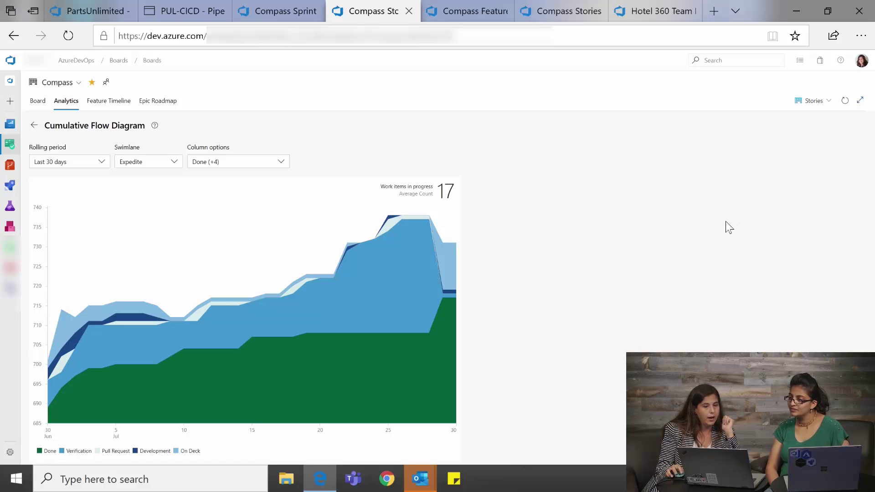
# Go through the Cumulative Flow Diagram's quick tour, covering the CFD chart and CFD configuration explanations, to its end.
pyautogui.click(155, 128)
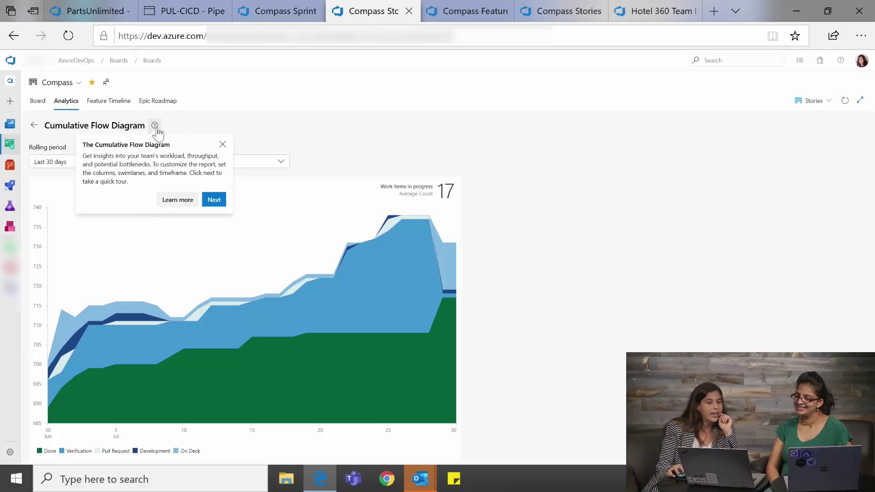
pyautogui.click(212, 199)
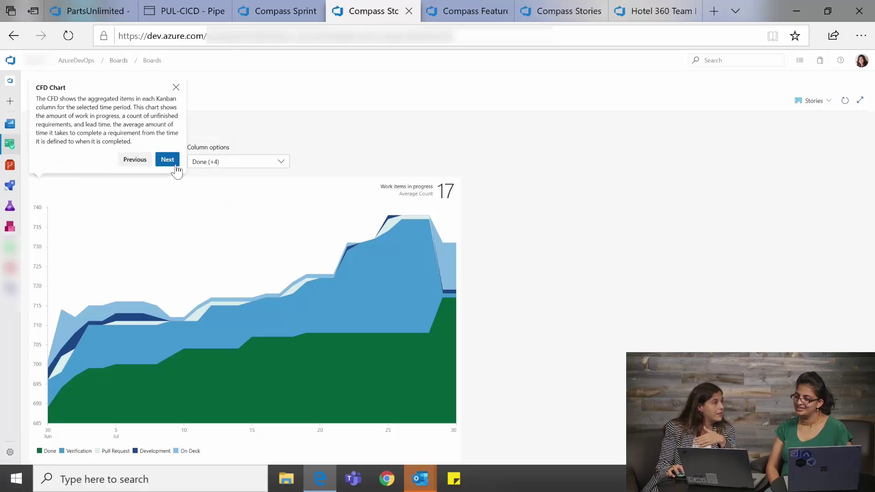
pyautogui.click(174, 165)
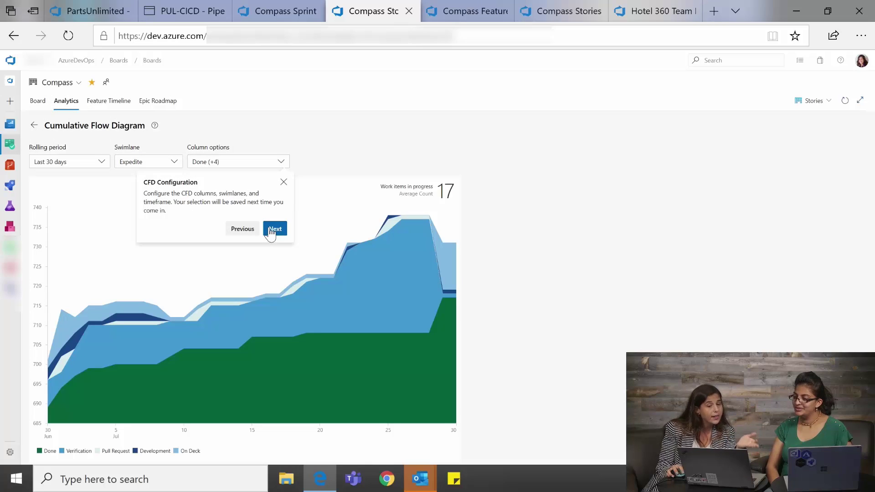
pyautogui.click(273, 230)
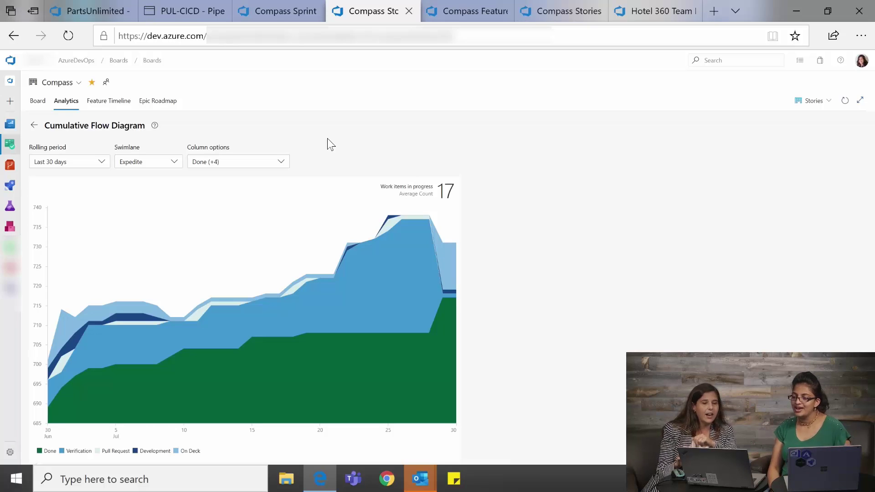
pyautogui.moveTo(324, 259)
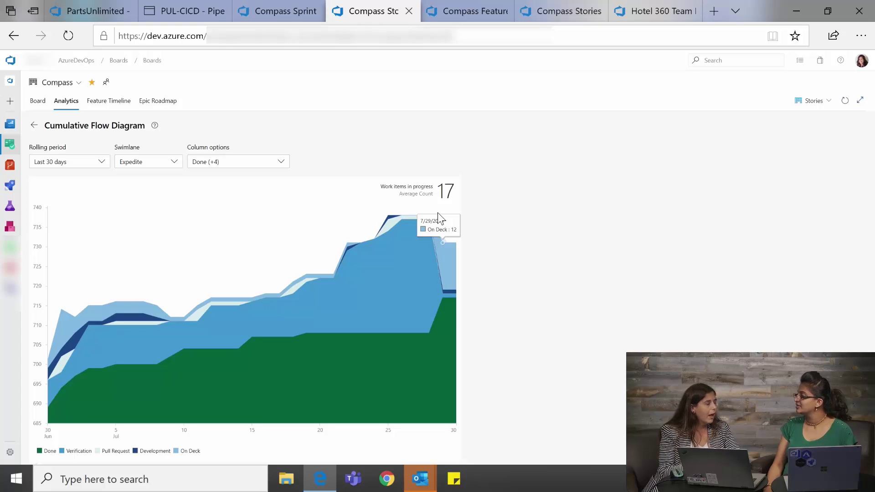
# Switch to the Compass Features board, return to its Analytics overview and open the full Velocity report.
pyautogui.click(467, 11)
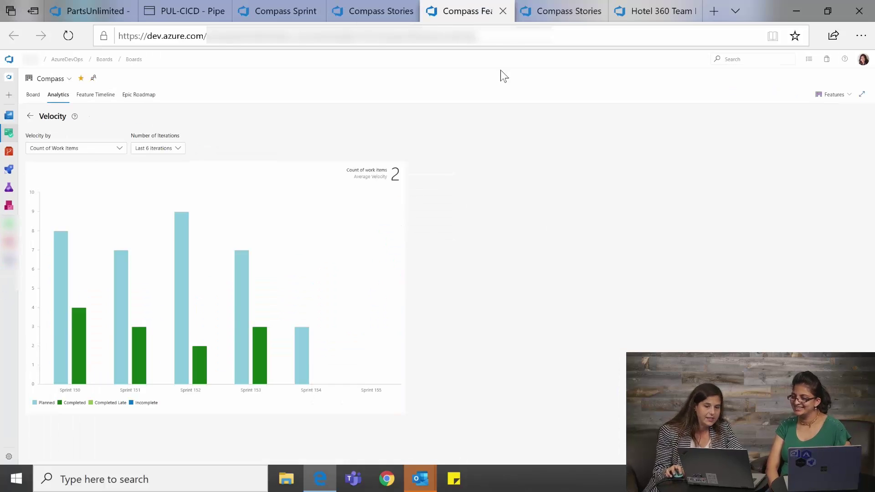
pyautogui.click(29, 115)
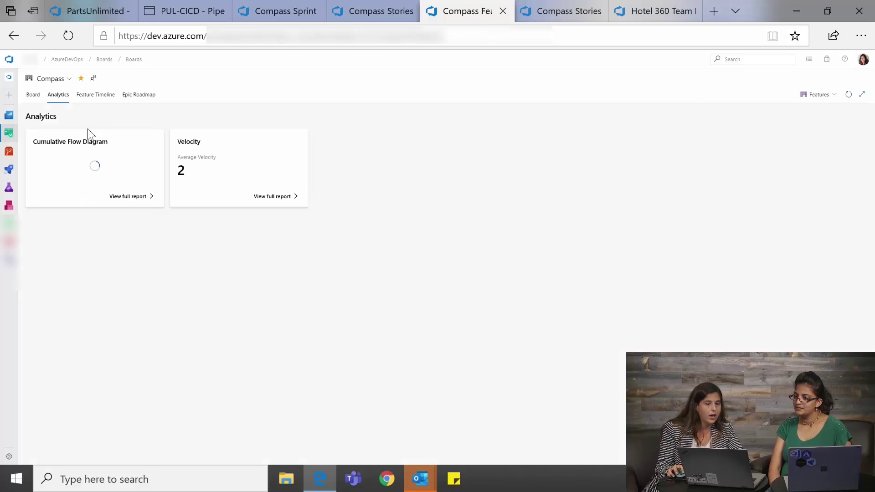
pyautogui.click(193, 159)
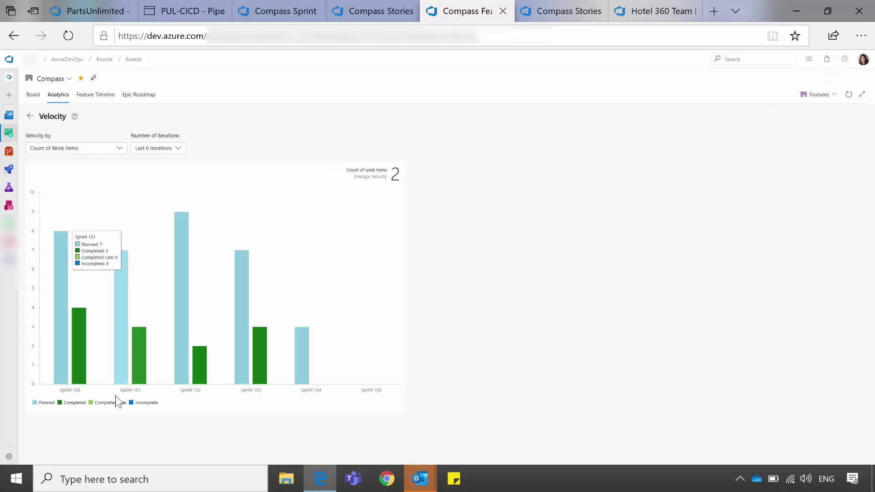
# Inspect the Sprint 152 bars in the Velocity chart and view the available measures for calculating velocity.
pyautogui.moveTo(190, 391)
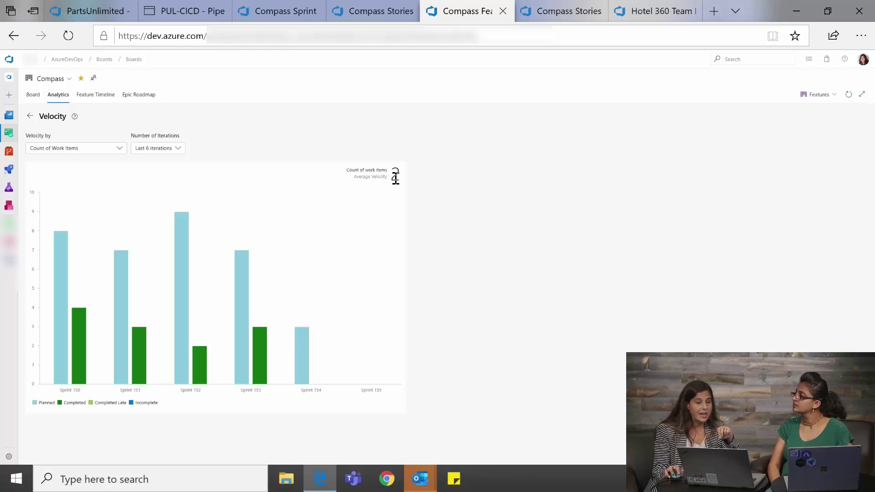
pyautogui.click(119, 147)
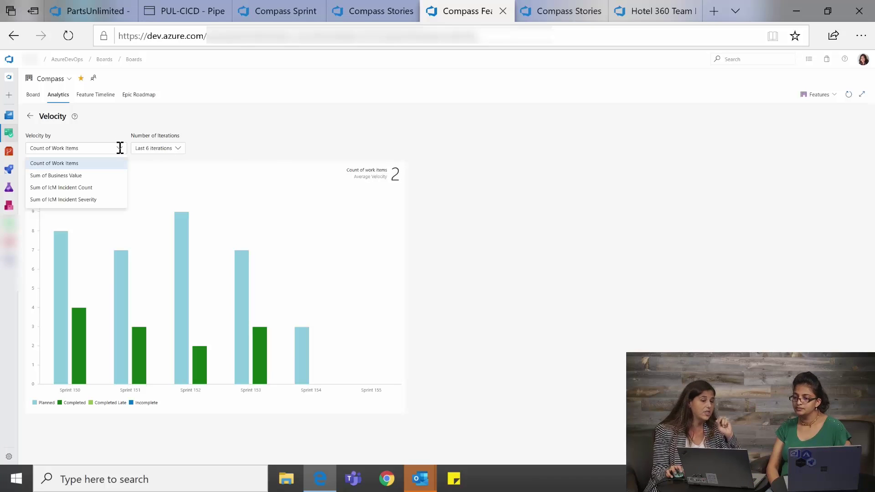
pyautogui.click(119, 147)
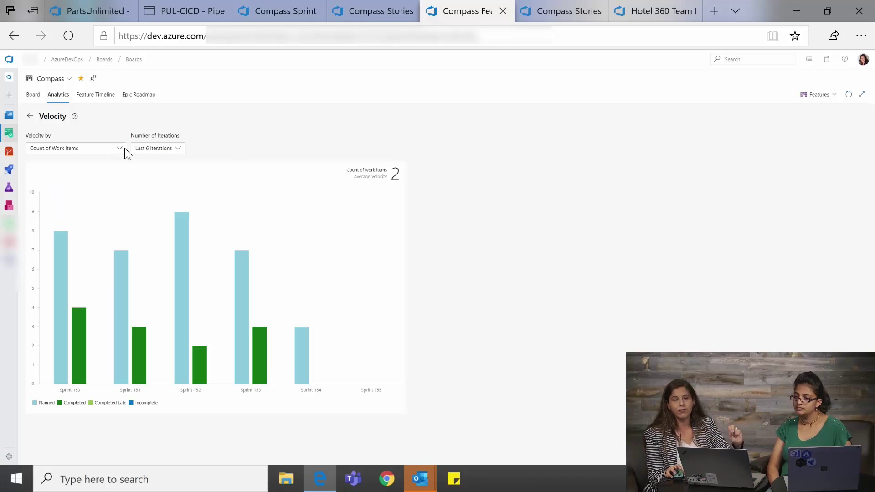